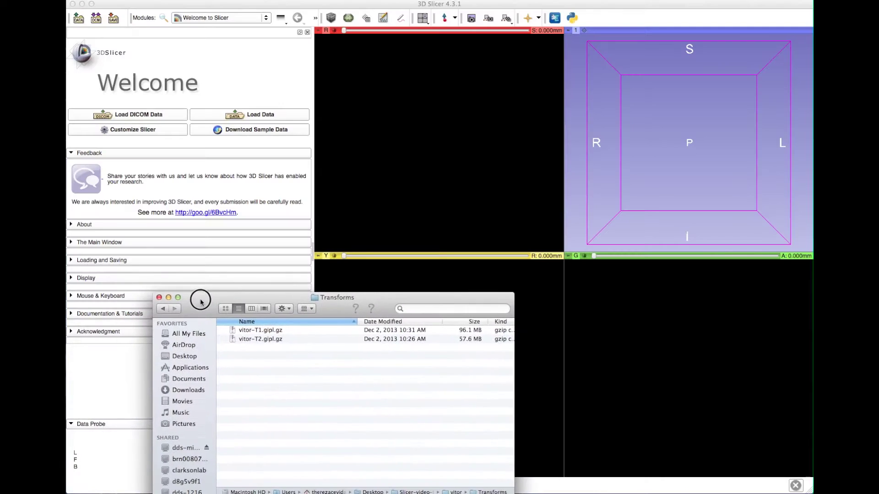
Step: Load the T1 and T2 .gipl.gz scans from the Transforms folder into the scene as volumes with the Centered option
click(323, 330)
shift+click(320, 339)
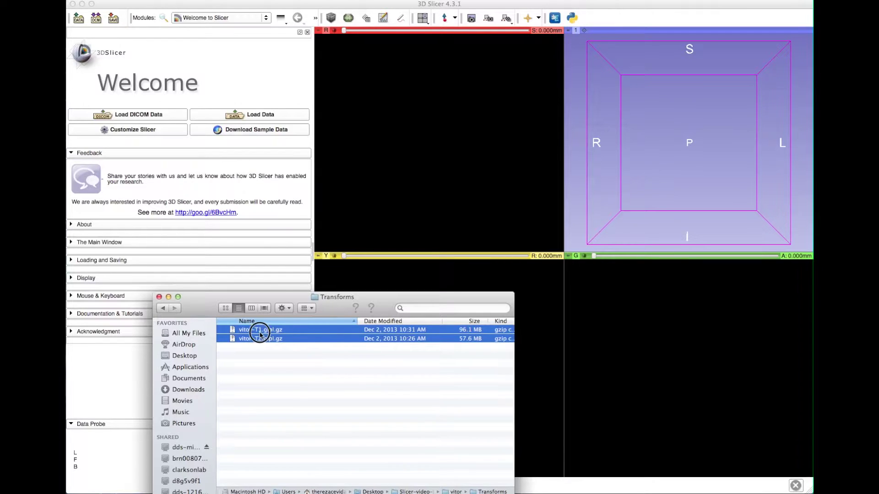
drag(260, 335, 490, 108)
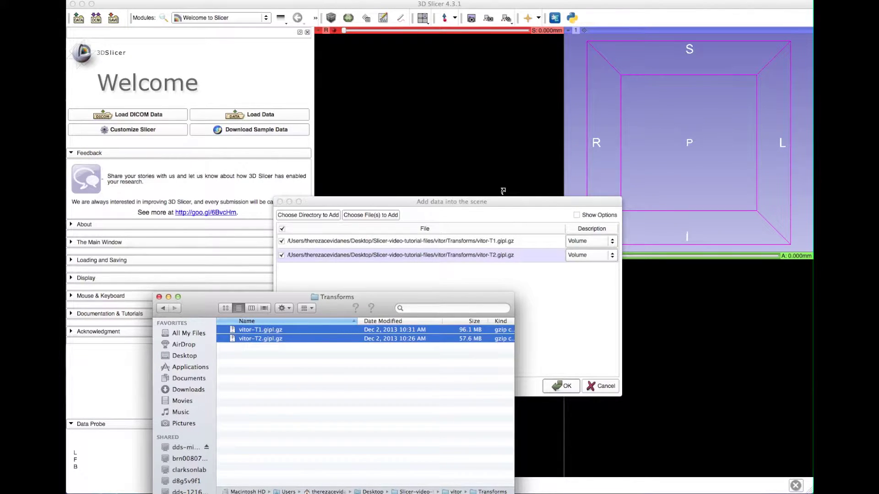
click(503, 198)
click(577, 215)
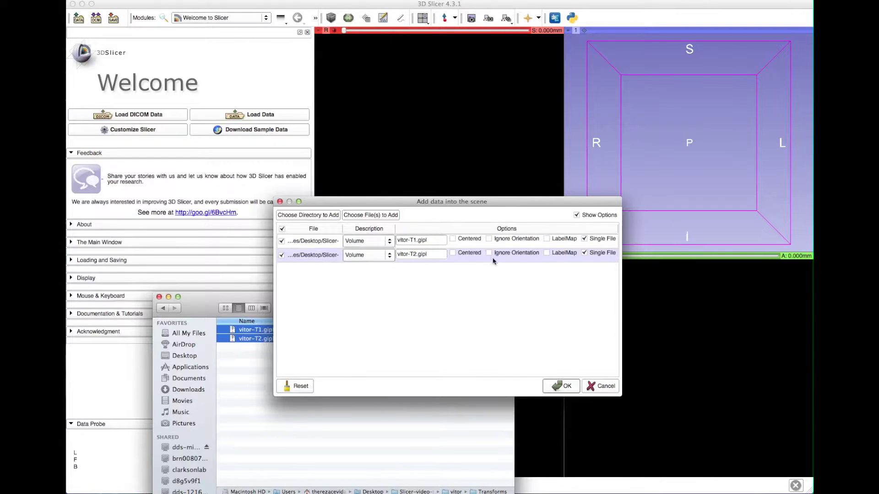
click(464, 254)
click(562, 387)
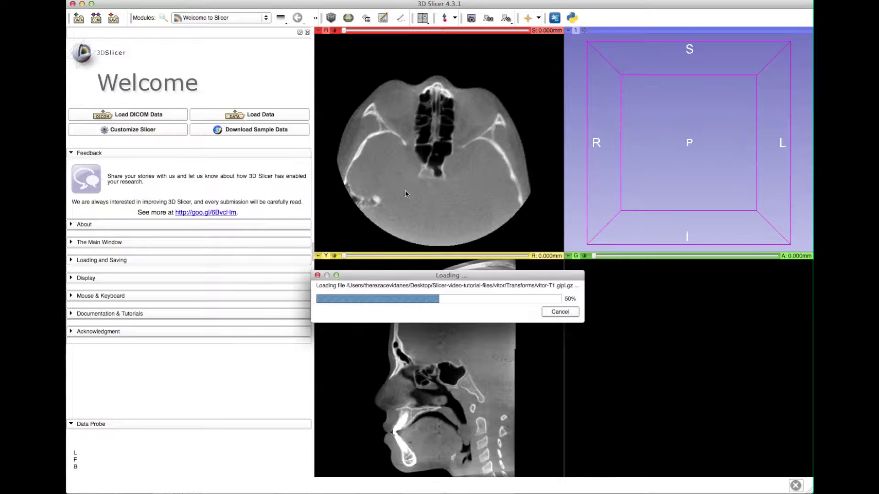
Step: Link the slice views and overlay the T1 volume as foreground at opacity 1.00 over the T2 background
mouse_move(319, 34)
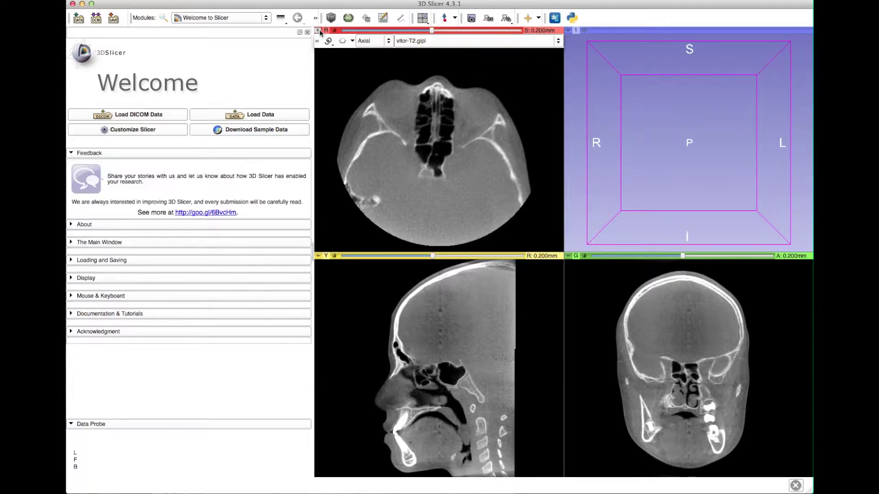
click(316, 40)
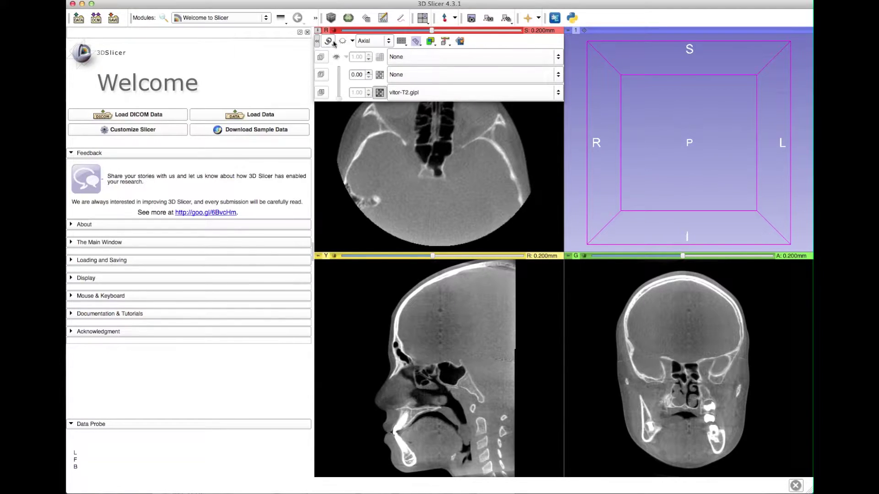
click(329, 42)
click(421, 75)
click(417, 79)
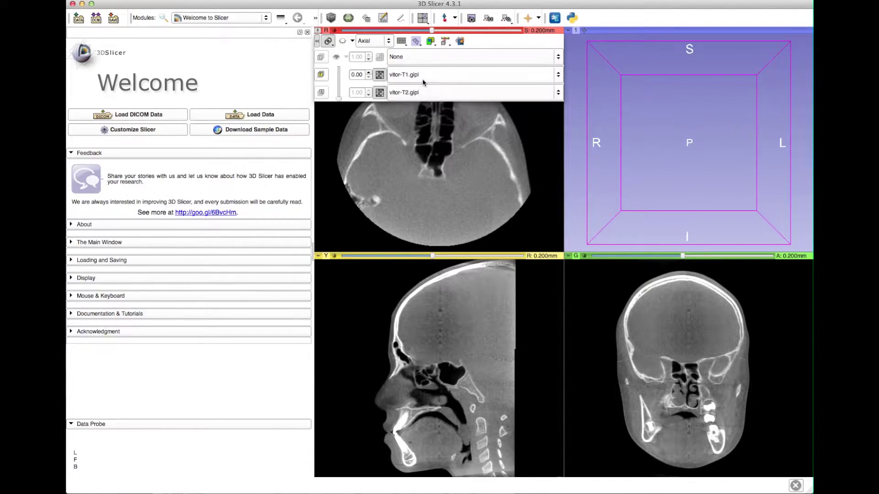
drag(339, 98, 343, 68)
Step: Set the background to the T1 volume and darken its window/level in the sagittal view
click(412, 57)
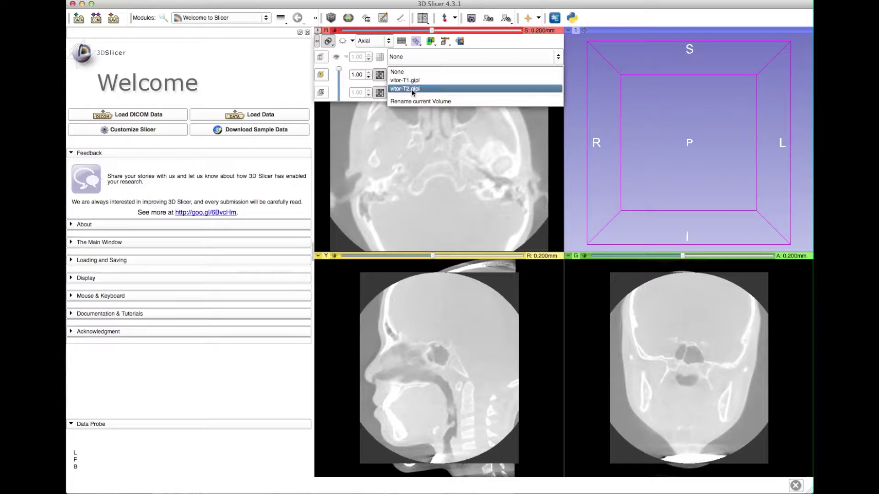
click(435, 138)
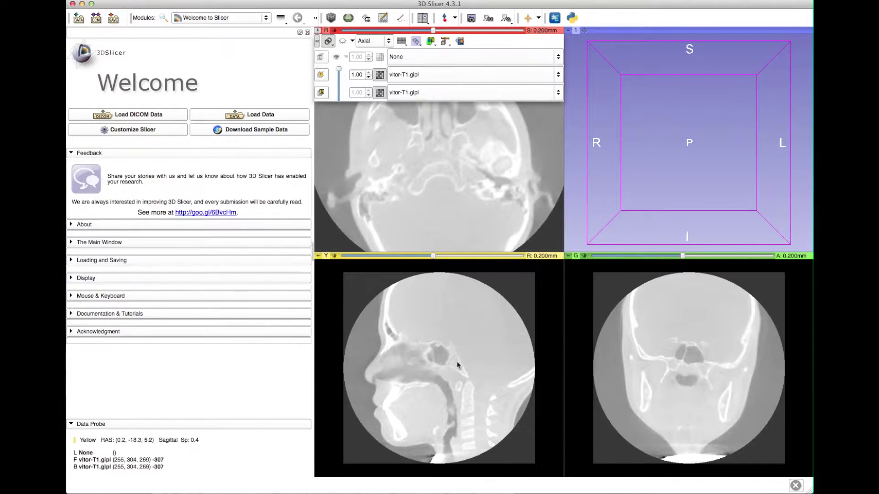
click(443, 363)
drag(443, 364, 452, 311)
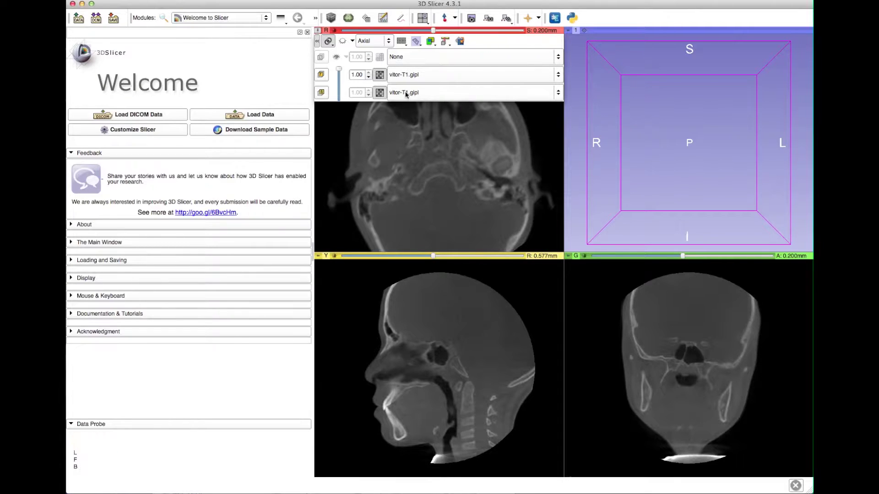
Step: Restore the T2 volume as background, blend the T1 foreground at 0.50 opacity and adjust the window/level to match
click(419, 74)
click(419, 97)
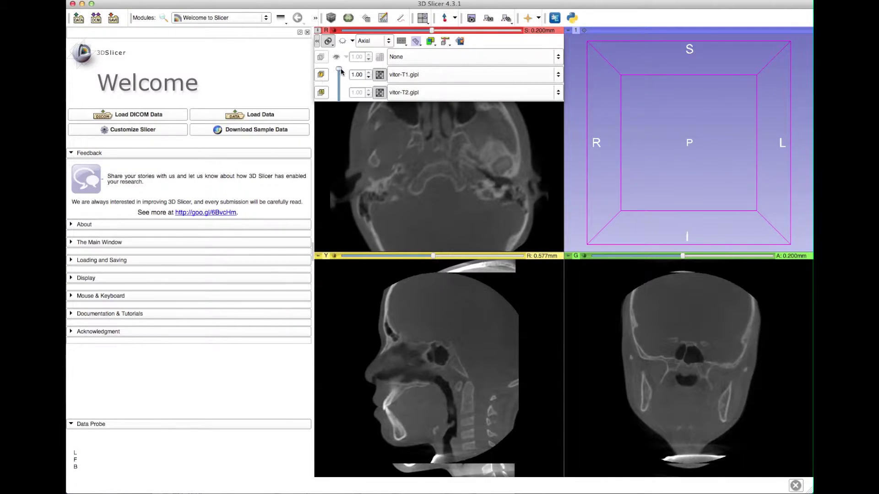
mouse_move(338, 70)
mouse_down()
mouse_move(340, 99)
mouse_move(339, 83)
mouse_up()
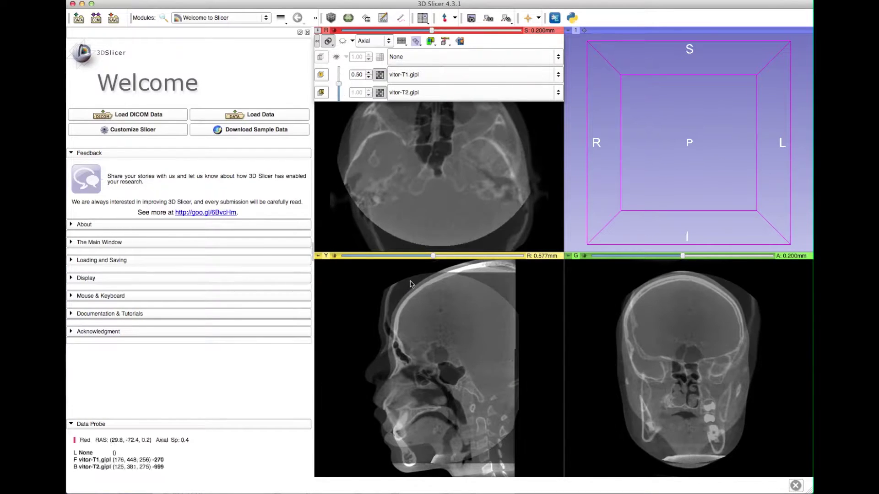
drag(435, 308, 430, 298)
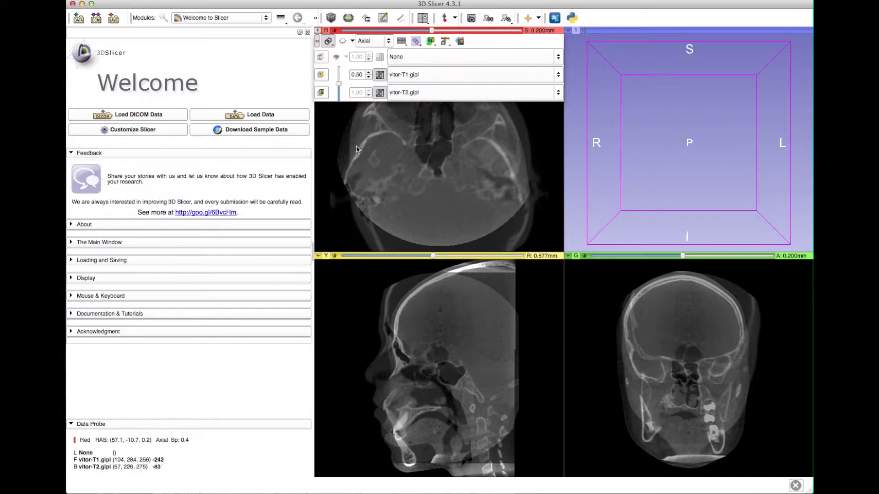
mouse_move(339, 85)
mouse_down()
mouse_move(339, 75)
mouse_move(338, 98)
mouse_move(338, 75)
mouse_move(342, 81)
mouse_up()
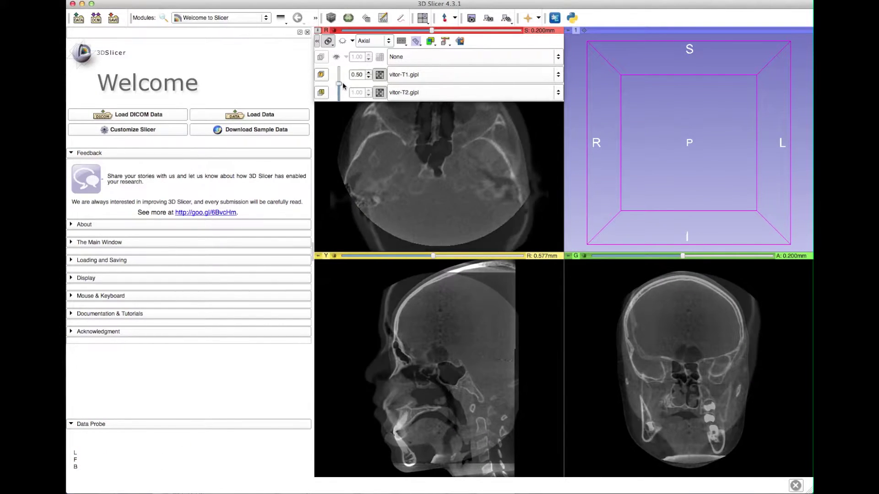
Step: Create a new linear transform in the Transforms module and apply it to the T2 volume
click(268, 20)
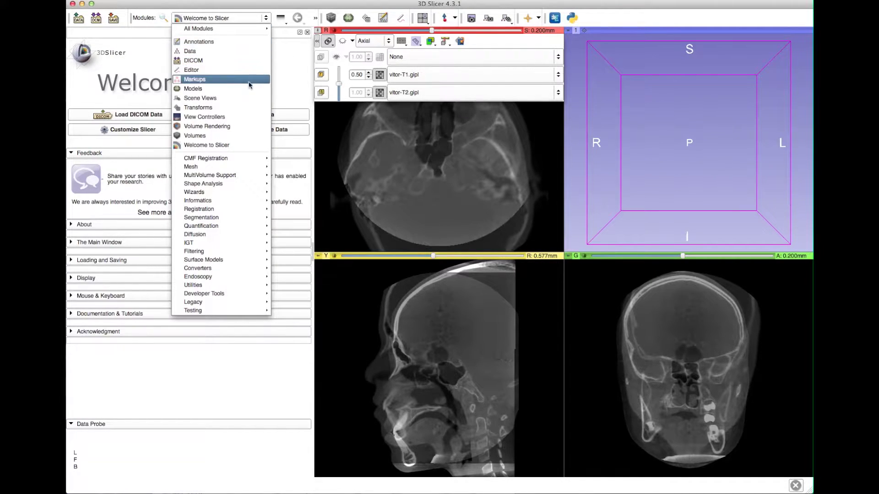
click(202, 108)
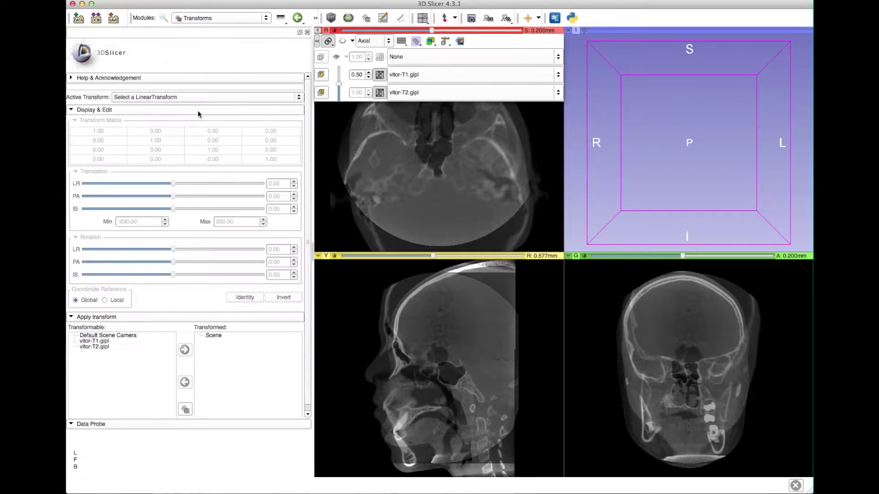
click(176, 97)
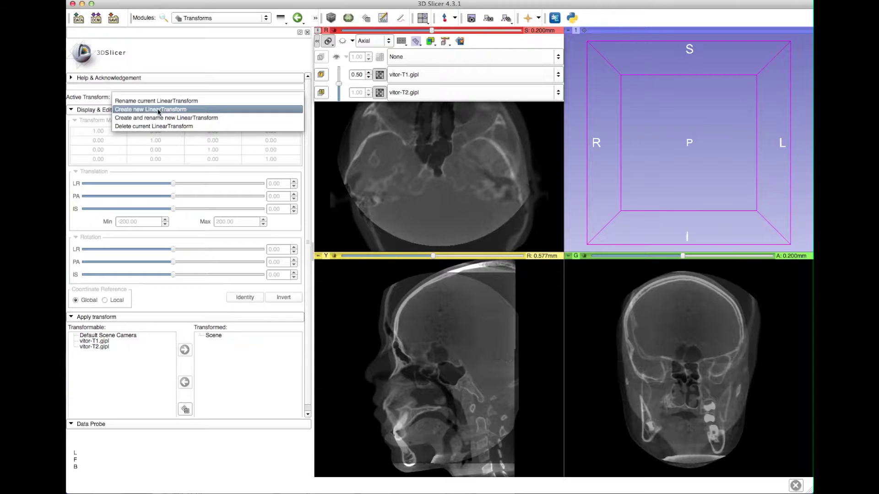
click(159, 110)
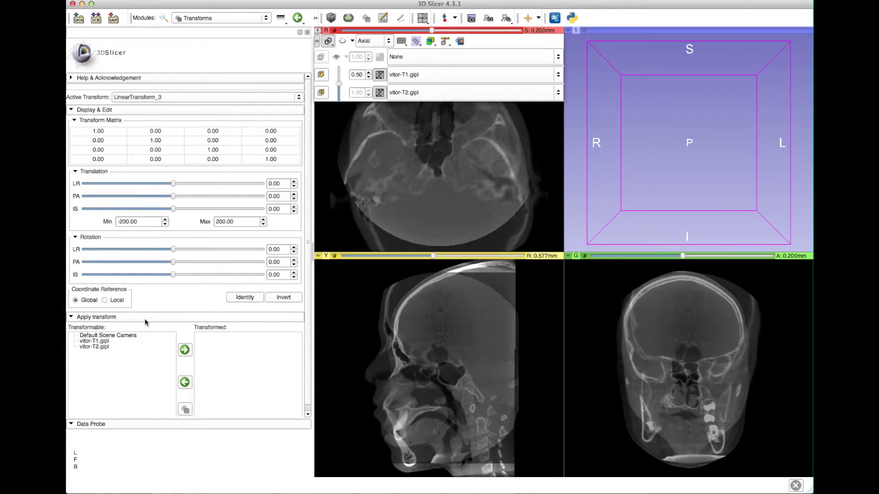
click(97, 347)
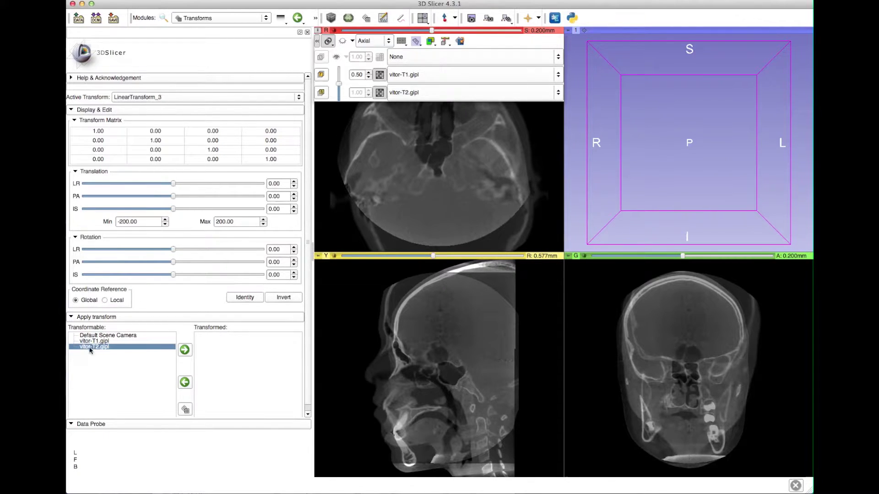
click(185, 351)
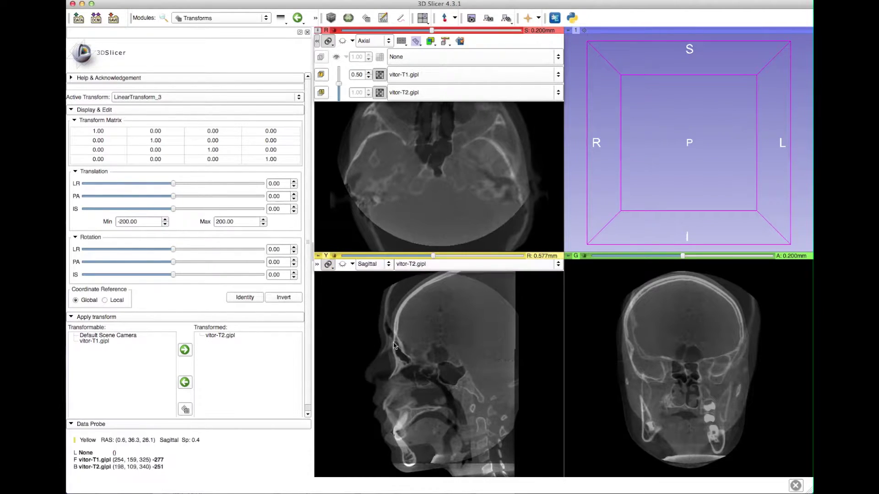
Step: Translate the T2 volume by LR -4, PA 11 and IS 21, and rotate it 2 degrees about LR
drag(173, 183, 171, 186)
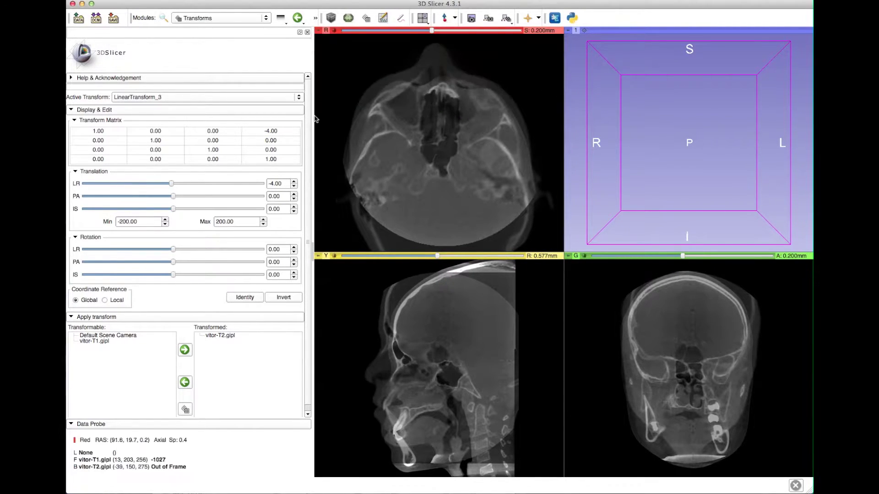
drag(176, 198, 183, 209)
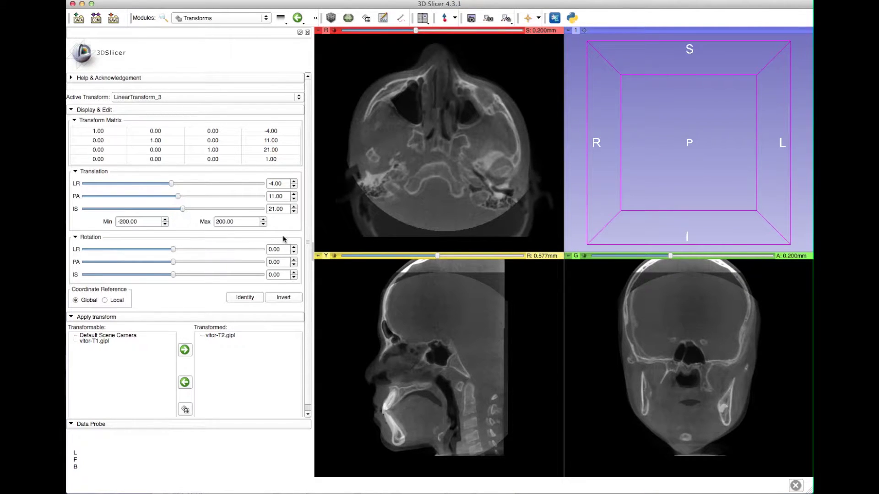
click(294, 248)
click(294, 248)
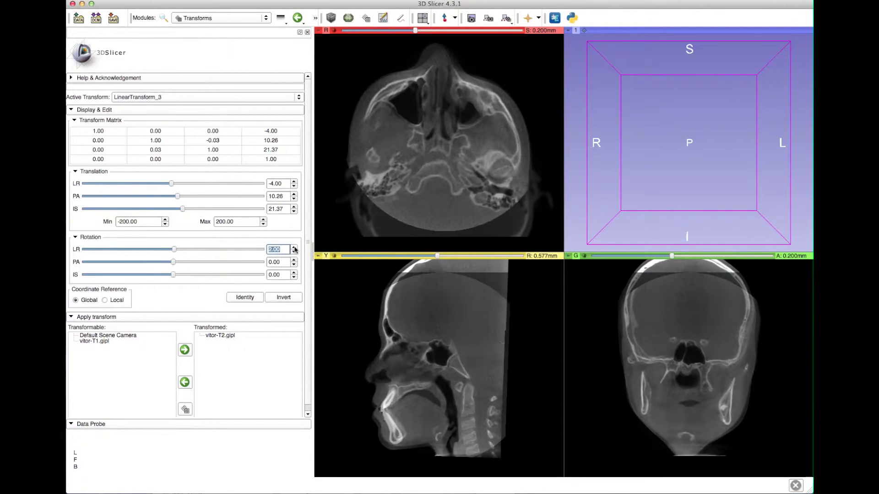
click(294, 252)
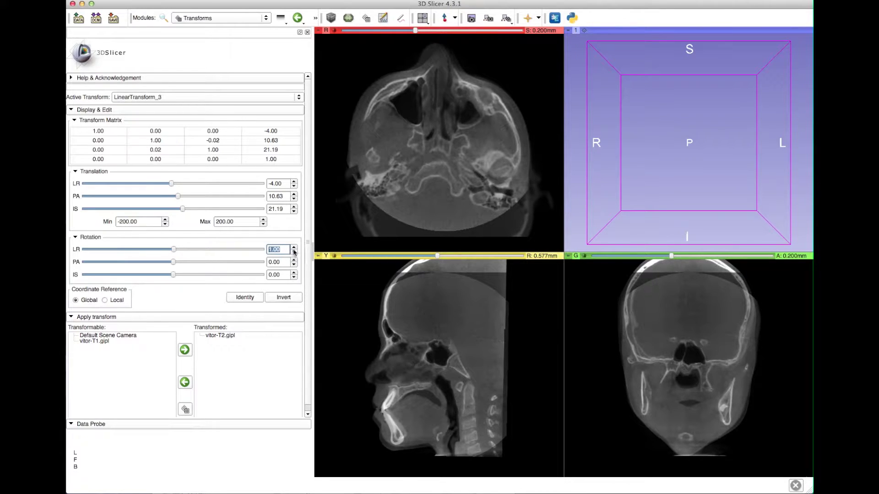
click(294, 248)
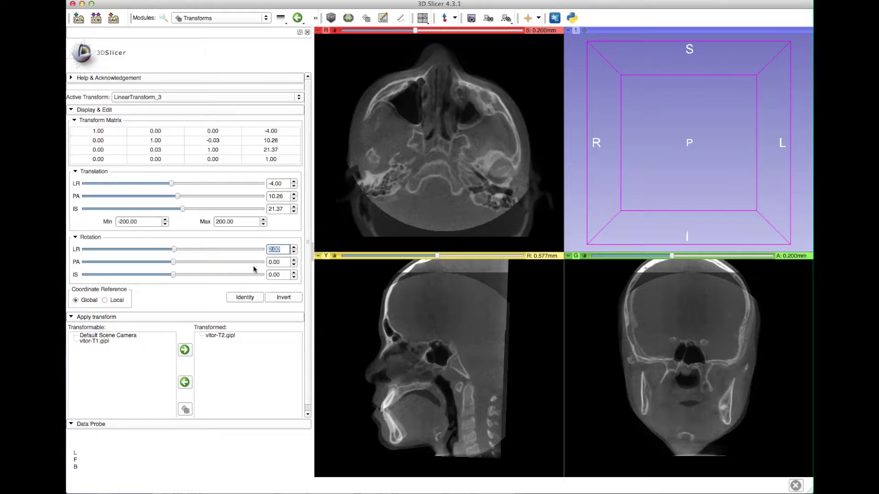
Step: Adjust the foreground opacity for comparing the skulls and rotate the T2 volume to -7 degrees about PA
mouse_move(319, 31)
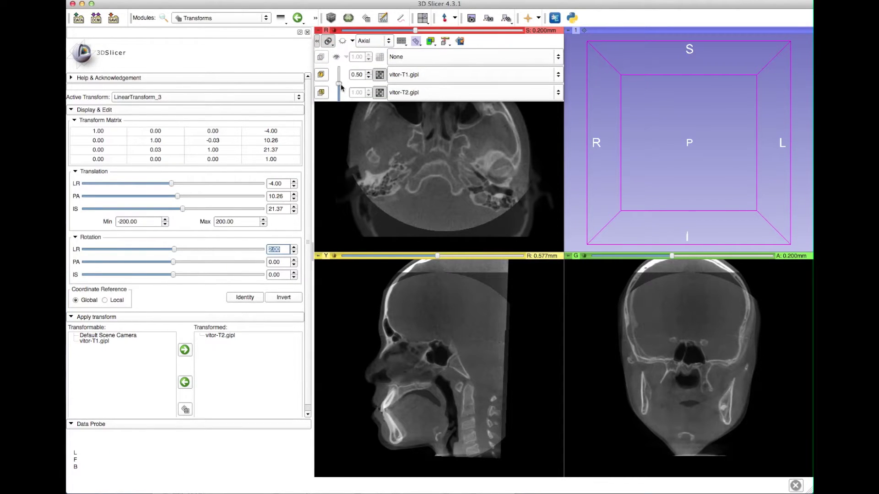
mouse_move(340, 84)
mouse_down()
mouse_move(340, 64)
mouse_move(341, 97)
mouse_move(342, 79)
mouse_up()
click(294, 265)
click(293, 265)
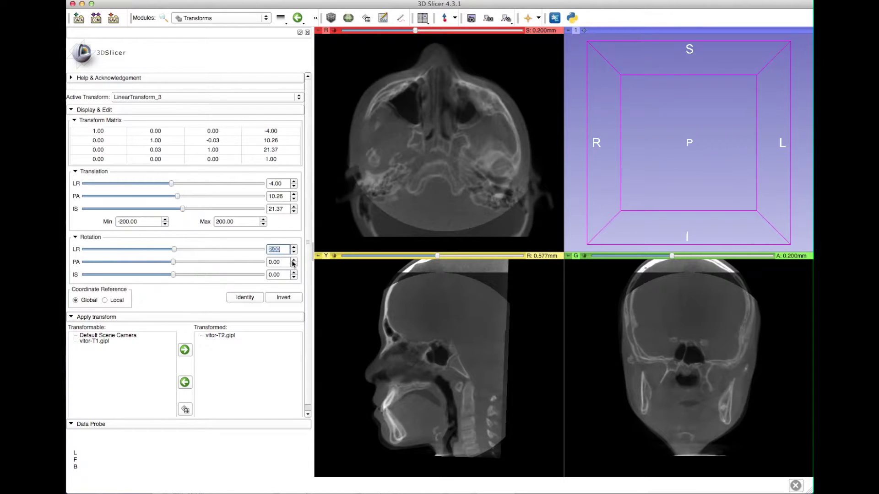
click(293, 266)
click(294, 267)
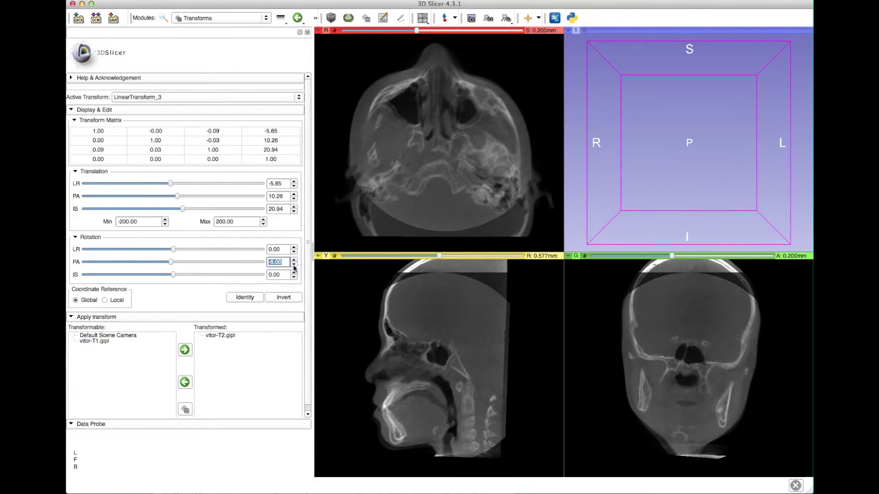
click(294, 267)
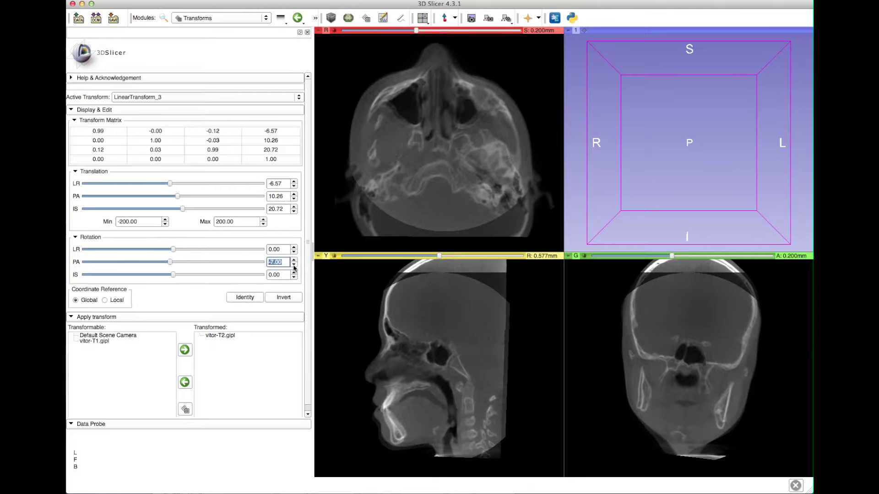
Step: Refine the T2 alignment with a small PA shift and rotations of 1 degree about LR and -4 degrees about IS
drag(177, 196, 180, 197)
click(294, 247)
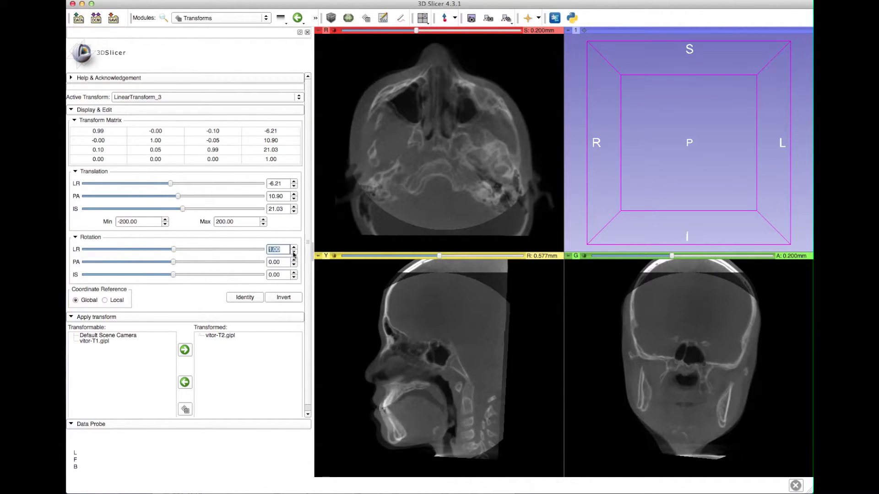
click(294, 272)
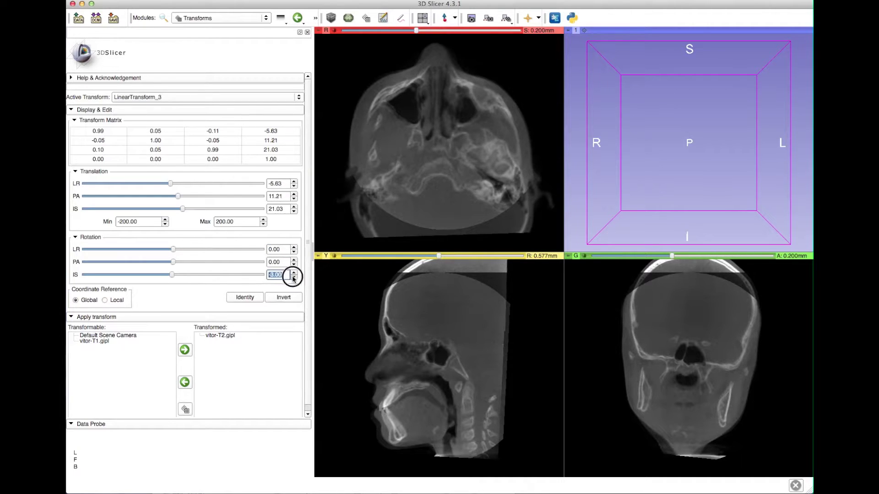
click(294, 277)
click(294, 278)
click(294, 277)
click(294, 277)
click(294, 278)
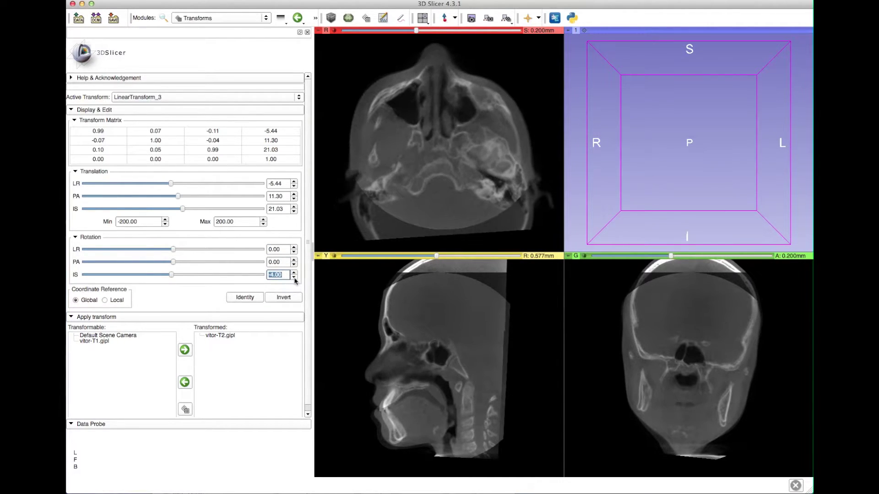
Step: Fine-tune the transform's translation to LR -4.44, PA 11.30 and IS 21.03
drag(171, 184, 173, 183)
click(294, 193)
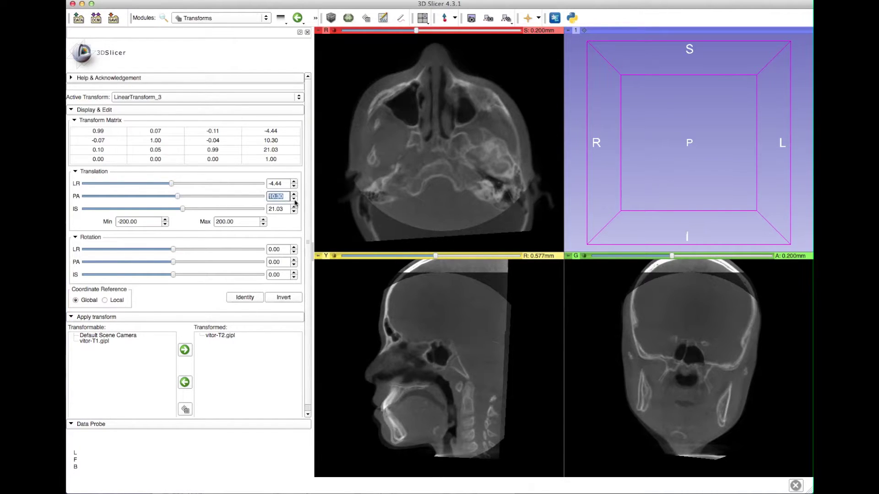
click(294, 198)
click(294, 212)
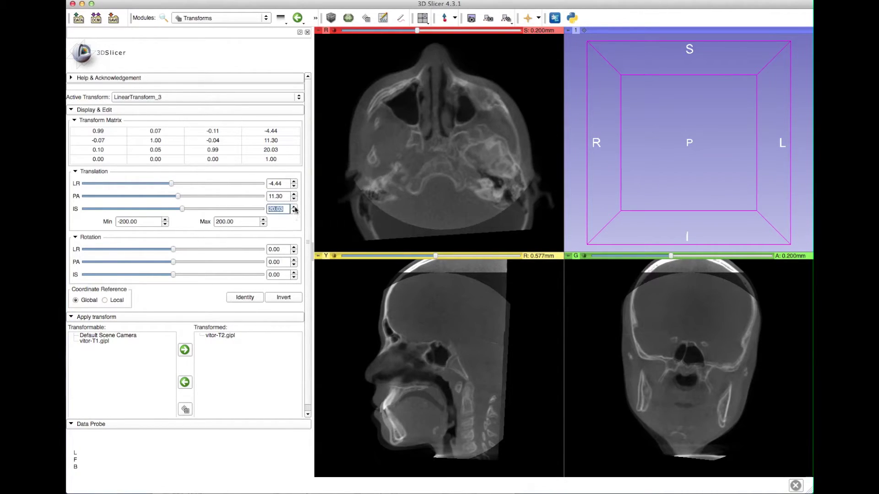
click(294, 206)
click(293, 206)
click(294, 211)
click(294, 211)
click(294, 207)
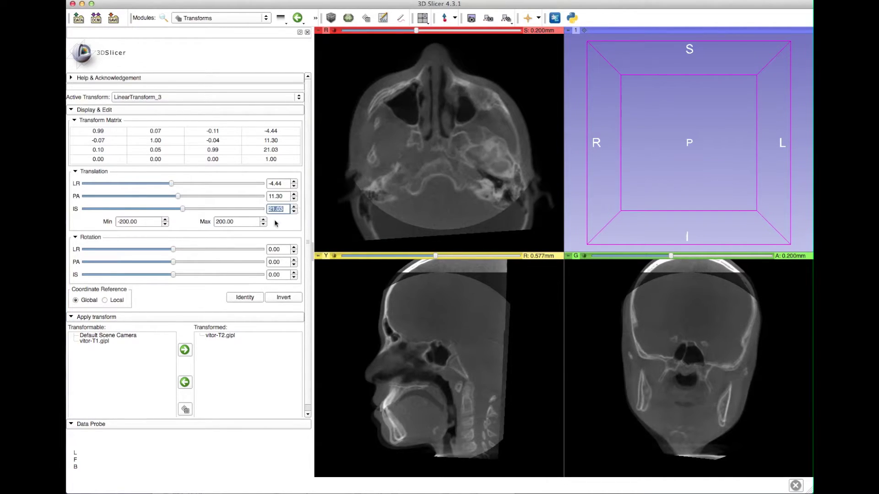
Step: Adjust the foreground opacity to compare the scans and rotate the T2 volume to 2 degrees about PA
mouse_move(318, 30)
mouse_move(340, 69)
mouse_down()
mouse_move(341, 87)
mouse_move(339, 57)
mouse_move(339, 84)
mouse_up()
key(Tab)
key(Tab)
key(Tab)
key(Tab)
key(Down)
key(Up)
key(Up)
key(Up)
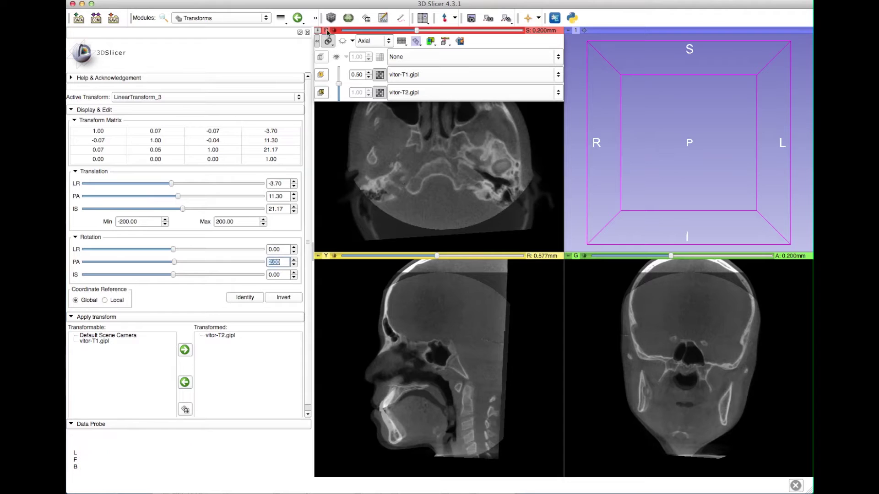
Step: Set up the Apply Matrix module with input volume vitor-T2.gipl, registration matrix LinearTransform_3 and reference volume vitor-T1.gipl
click(267, 18)
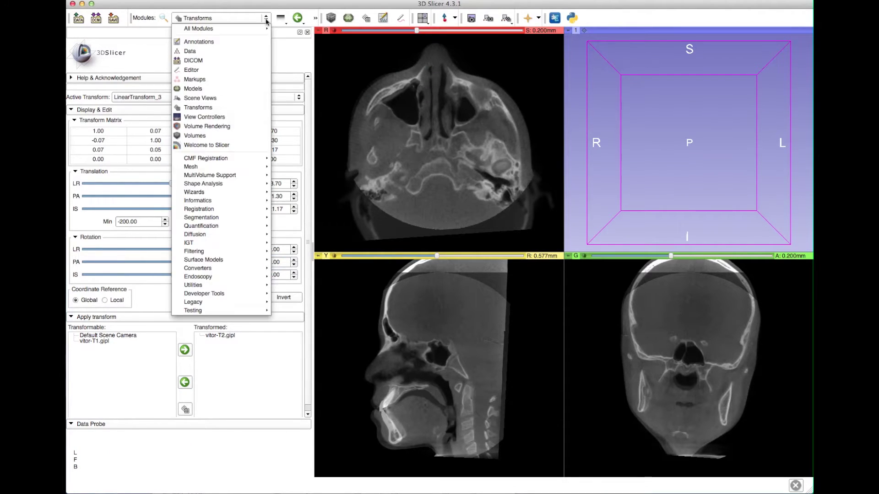
mouse_move(245, 158)
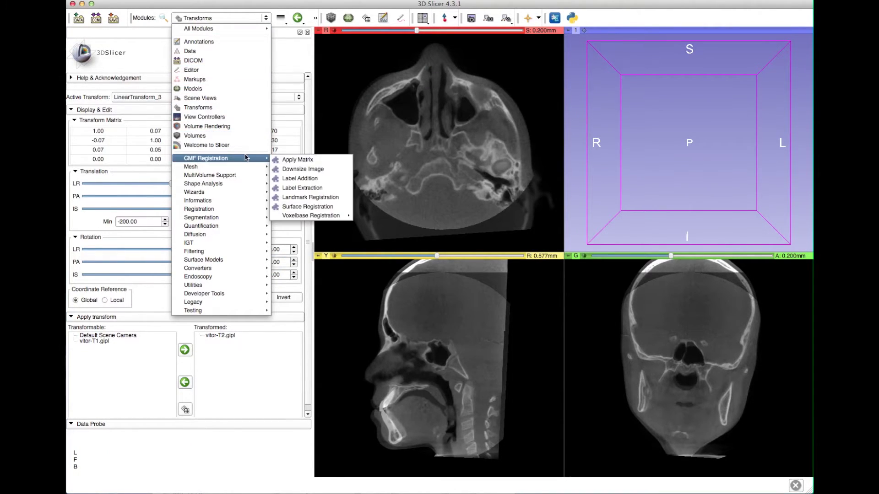
click(311, 161)
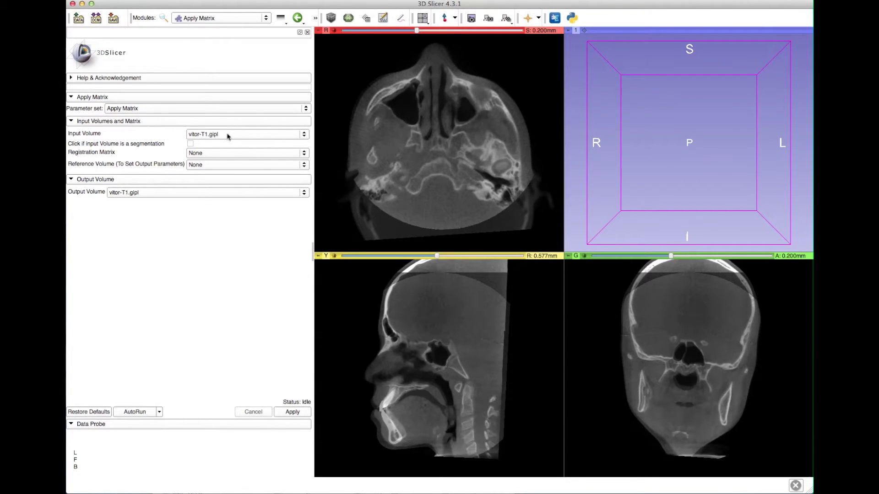
click(228, 136)
click(216, 141)
click(201, 155)
click(215, 161)
click(204, 166)
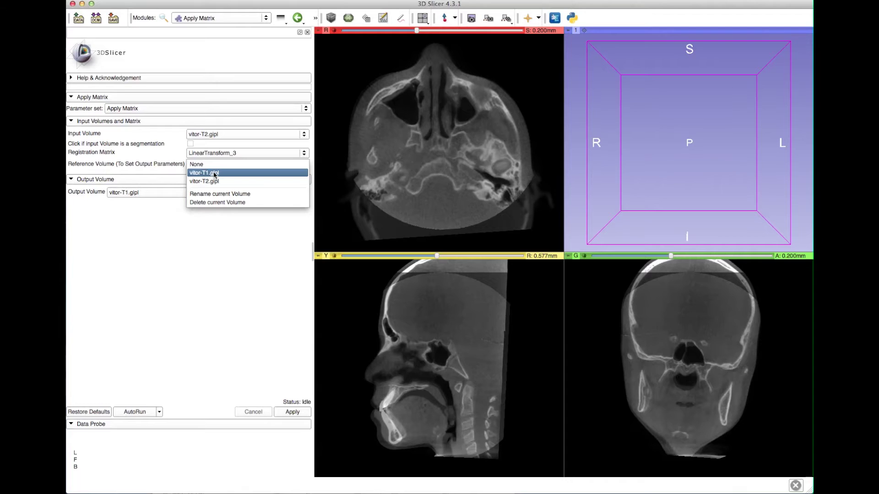
click(215, 173)
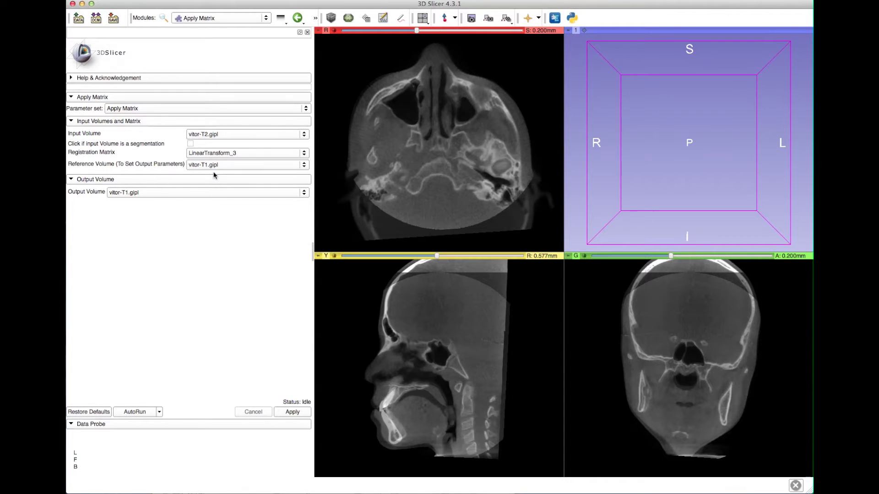
Step: Create a new output volume named vitor-T2-Transform and apply the matrix to it
click(117, 194)
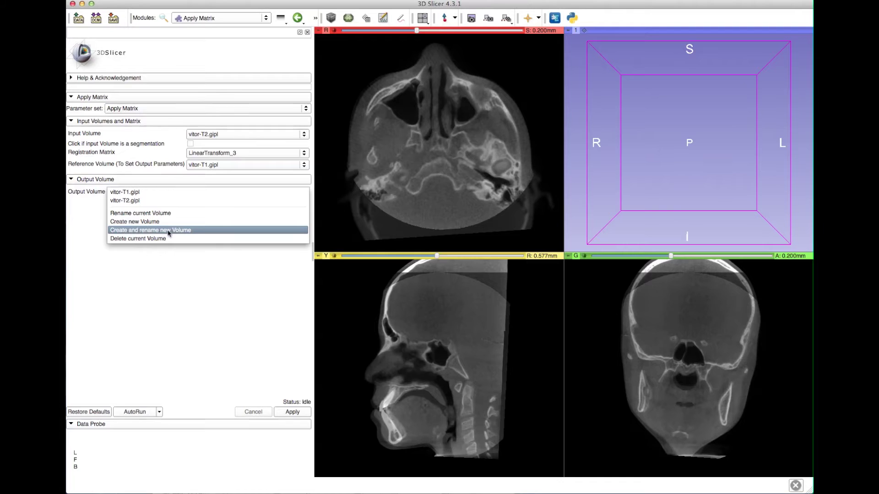
click(197, 230)
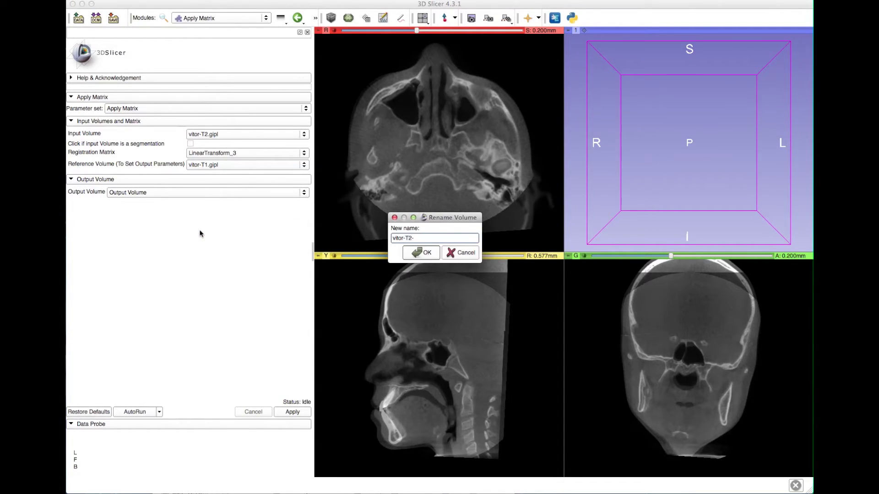
key(Return)
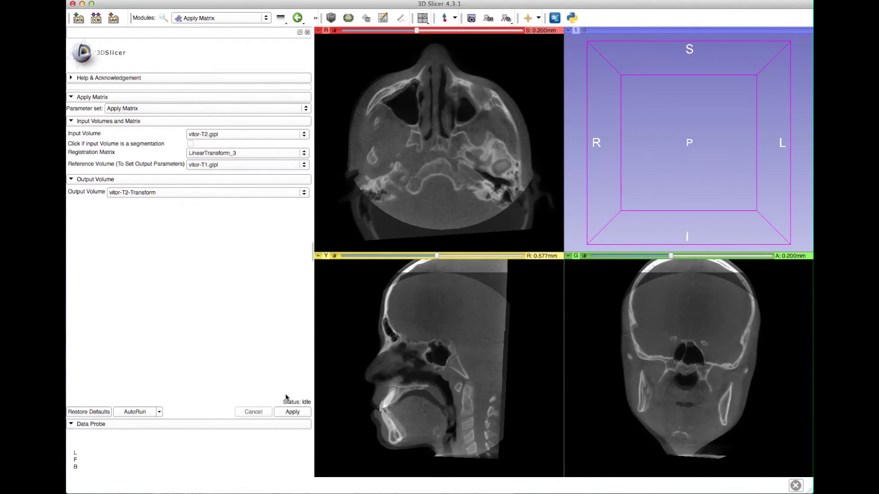
click(293, 413)
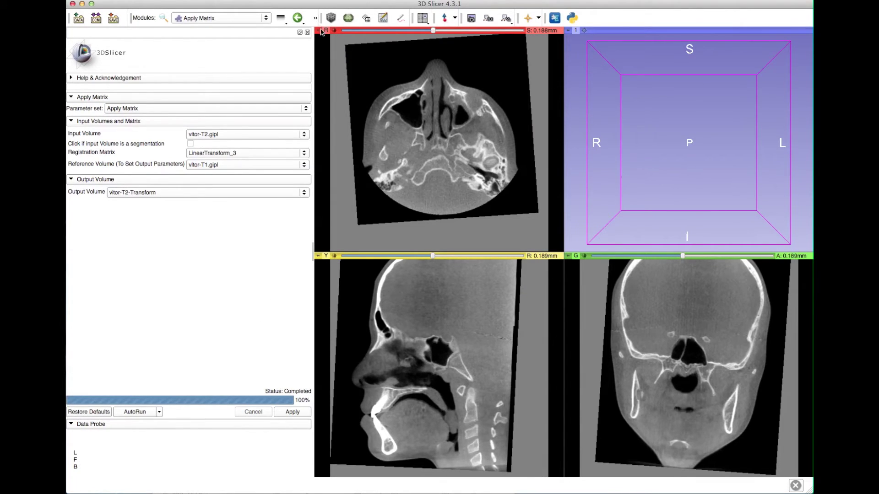
Step: Overlay vitor-T1.gipl as the foreground on the transformed volume in the slice views at 0.60 opacity
mouse_move(318, 31)
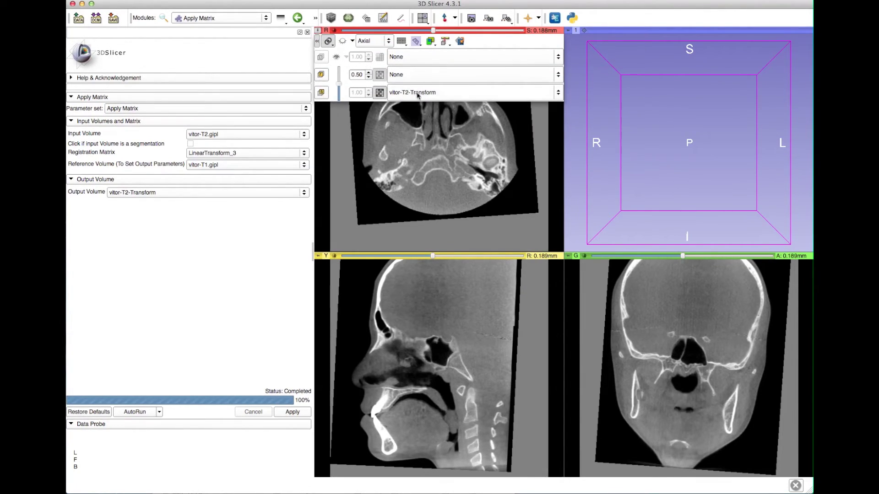
click(414, 75)
click(414, 82)
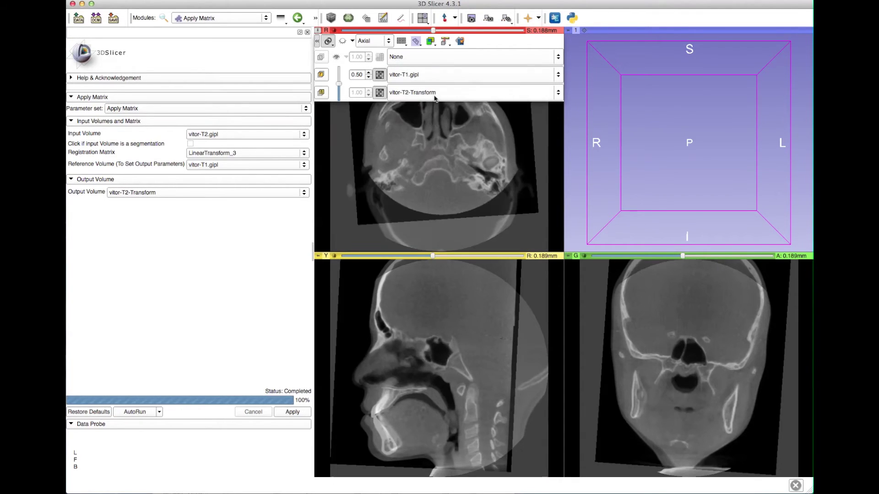
mouse_move(339, 86)
mouse_down()
mouse_move(339, 101)
mouse_move(338, 69)
mouse_move(337, 96)
mouse_move(337, 73)
mouse_move(338, 90)
mouse_move(338, 80)
mouse_up()
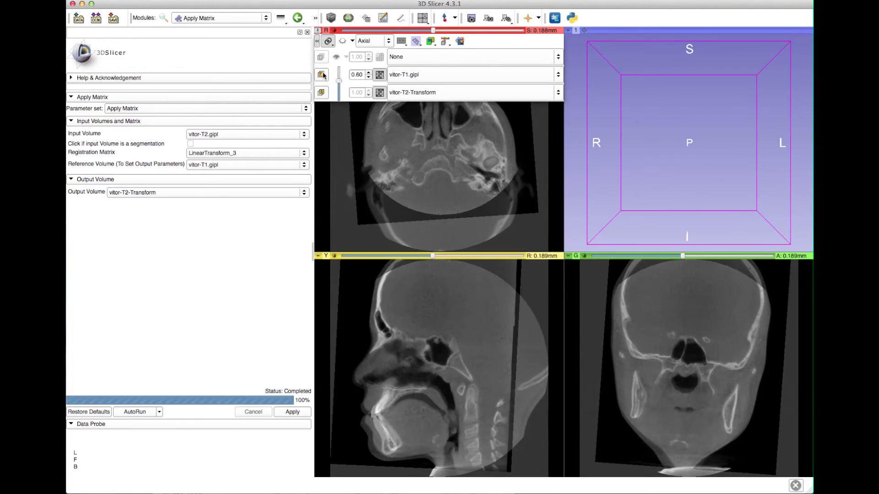
Step: Start saving the scene data and exclude the MRML scene file from the save
click(114, 19)
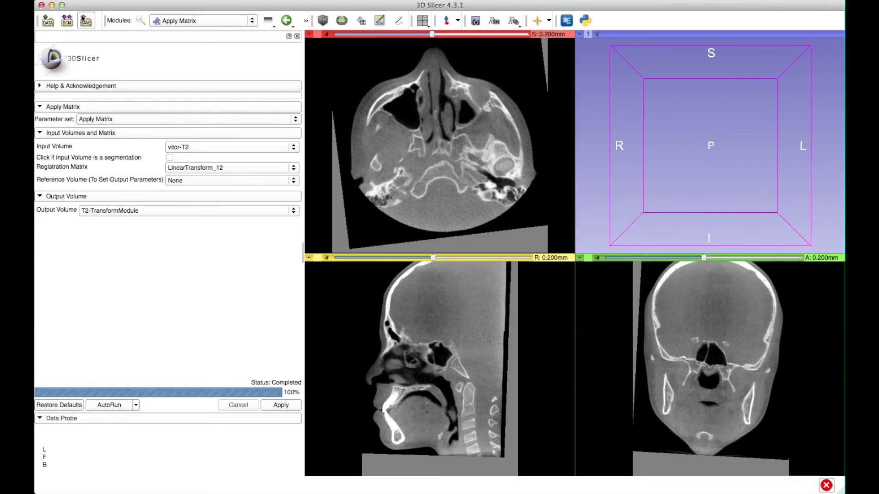
click(85, 21)
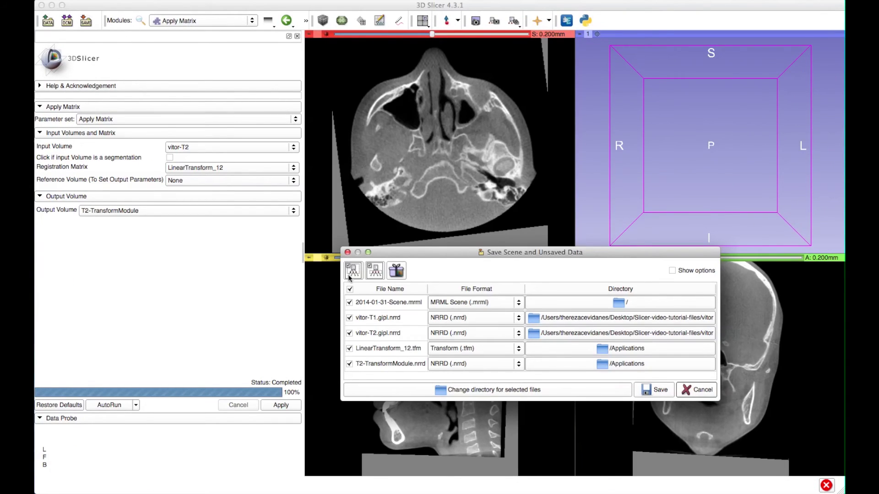
click(350, 303)
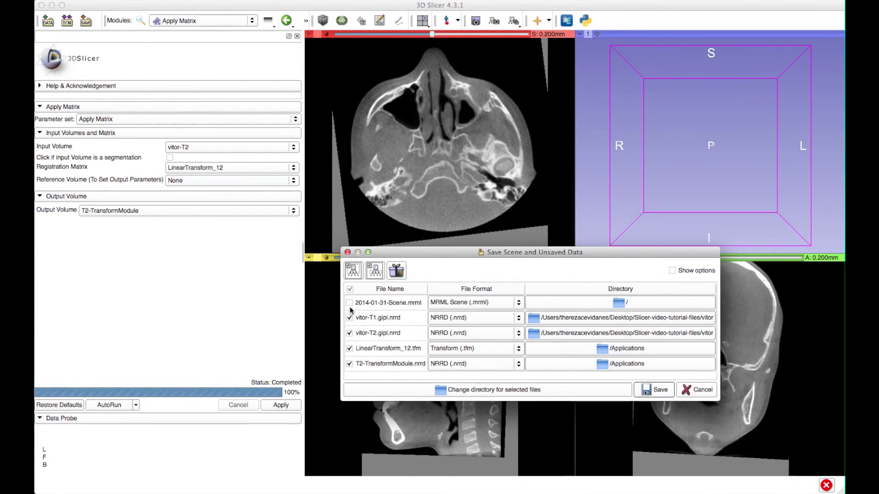
Step: Remove the gipl part from the T1 volume's file name, making it vitor-T1.nrrd
double_click(381, 318)
click(381, 318)
key(BackSpace)
key(BackSpace)
key(BackSpace)
key(BackSpace)
key(BackSpace)
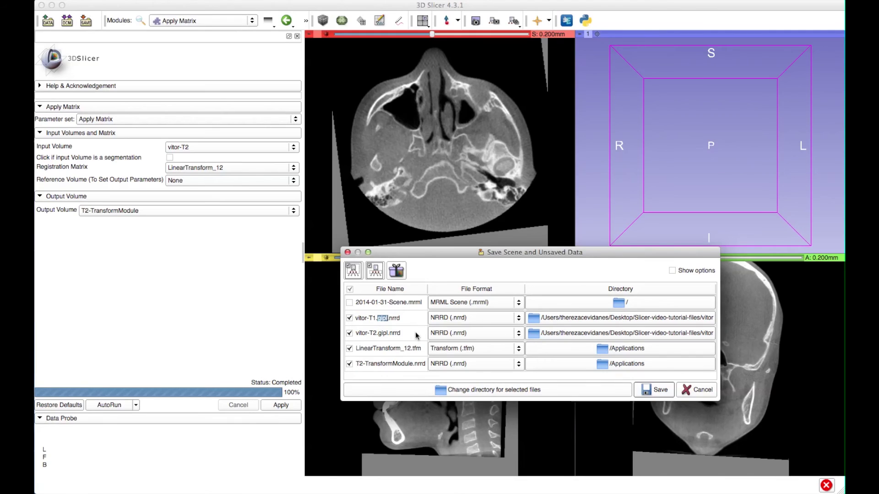
Step: Rename the T2 volume's file as vitor-T2.nrrd
click(384, 334)
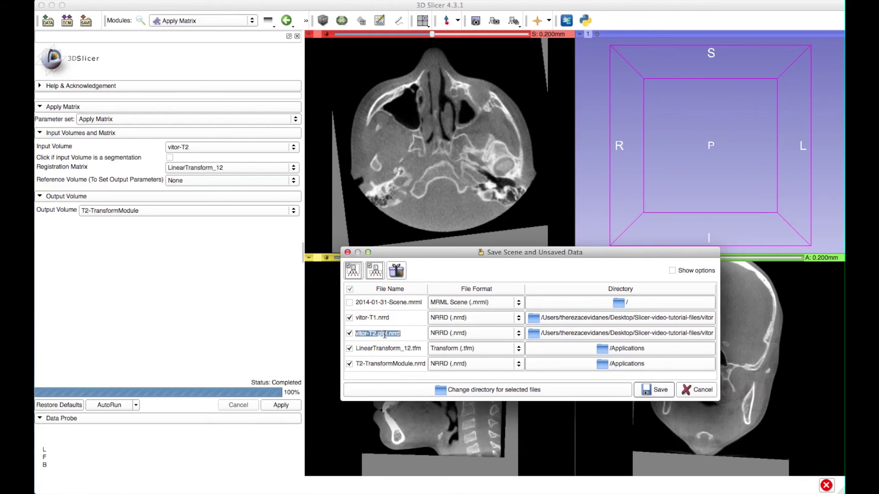
double_click(384, 334)
click(384, 334)
double_click(385, 334)
click(384, 334)
key(BackSpace)
key(BackSpace)
key(BackSpace)
key(BackSpace)
key(BackSpace)
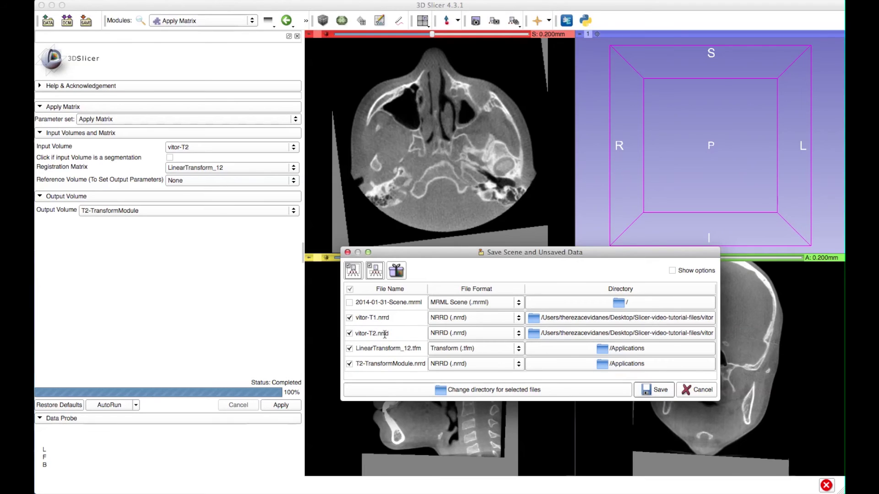
Step: Set the file format of the vitor-T1 and vitor-T2 volumes to GIPL (.gipl.gz)
click(386, 364)
double_click(384, 365)
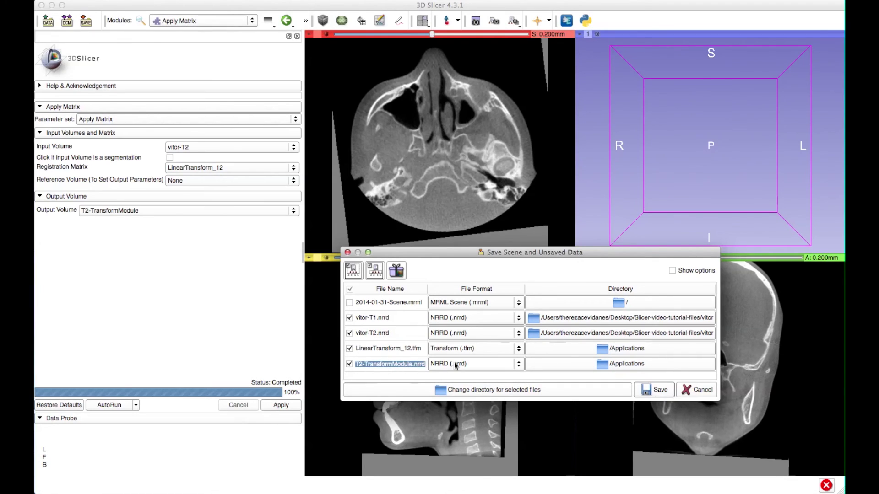
click(470, 321)
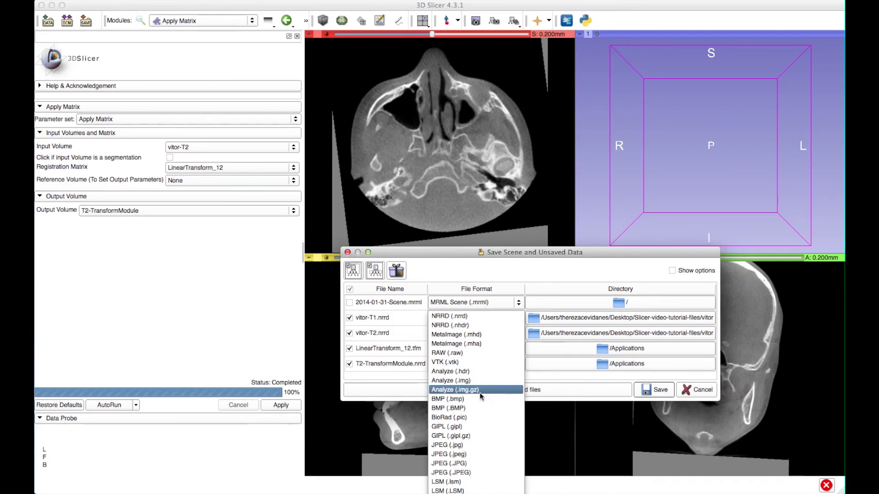
click(467, 435)
click(471, 340)
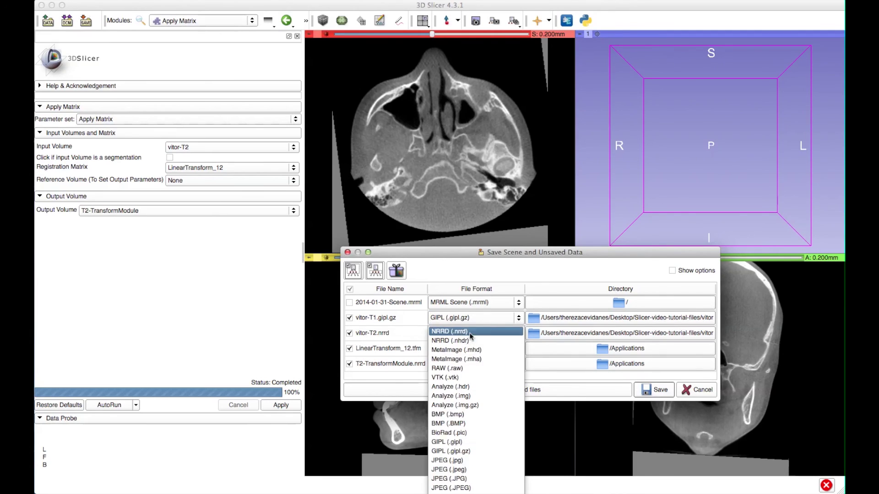
click(473, 457)
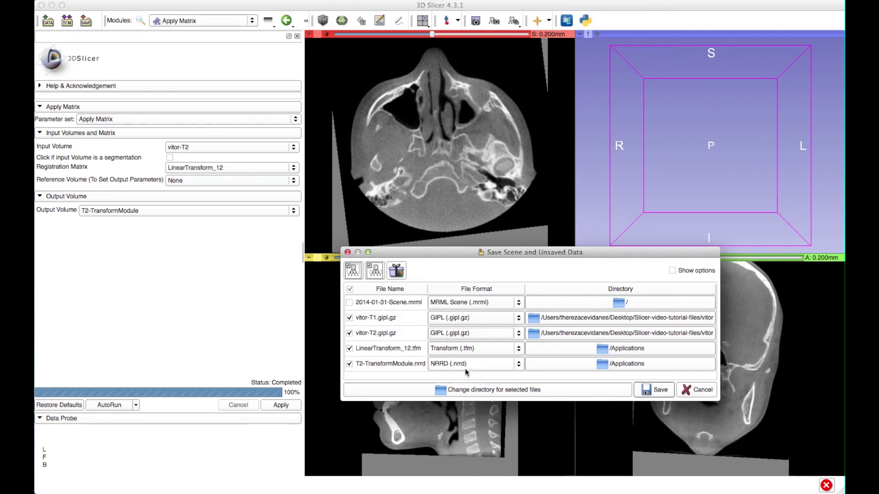
Step: Set the T2-TransformModule volume's file format to GIPL (.gipl.gz) and exclude the original vitor-T2 volume from the save
click(467, 365)
click(469, 433)
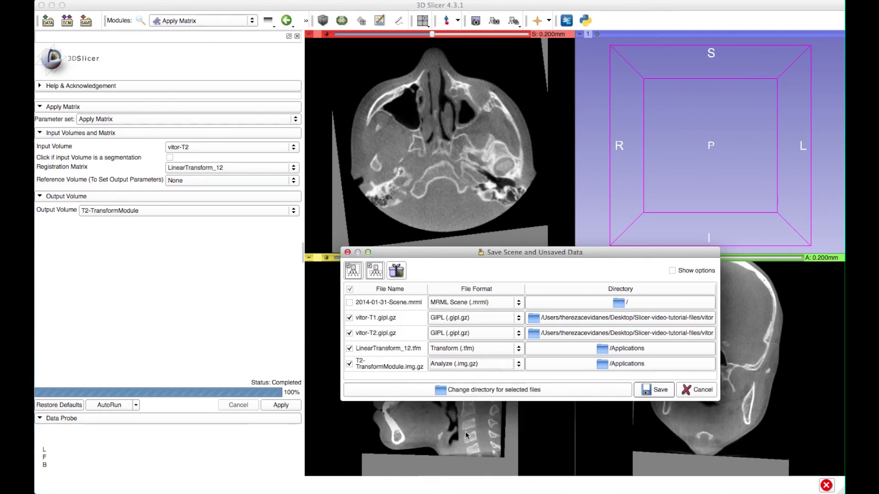
click(471, 365)
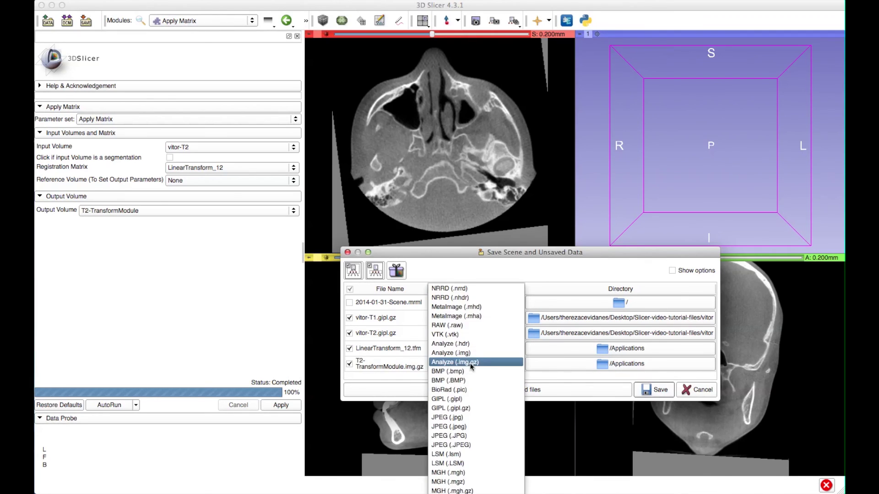
click(462, 408)
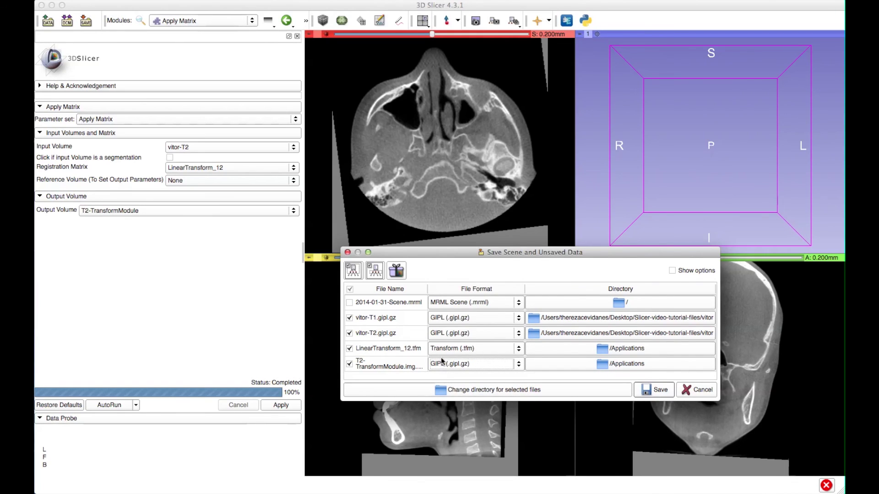
click(350, 334)
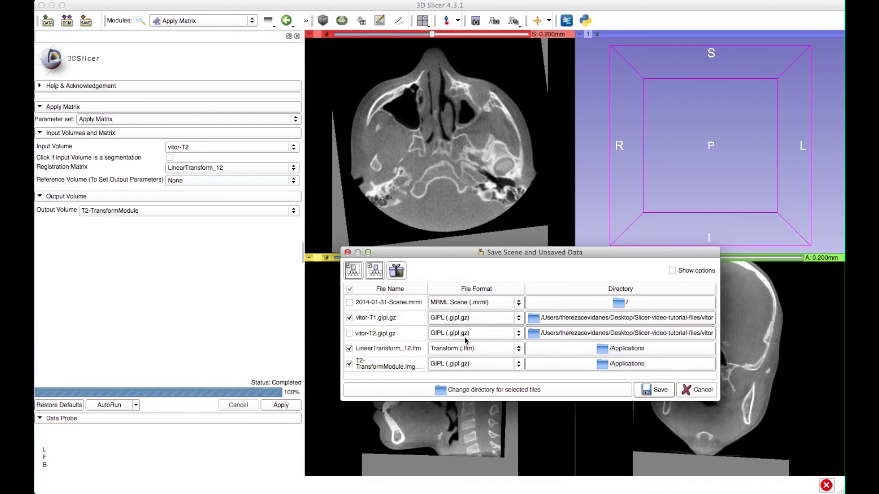